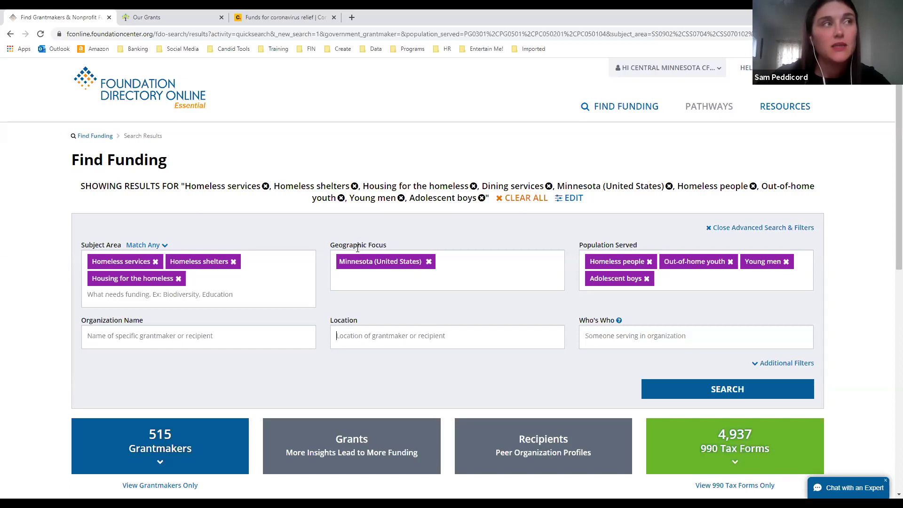
Step: Expand the additional search filters and look through the Support Strategy and Transaction Type options
left_click(381, 337)
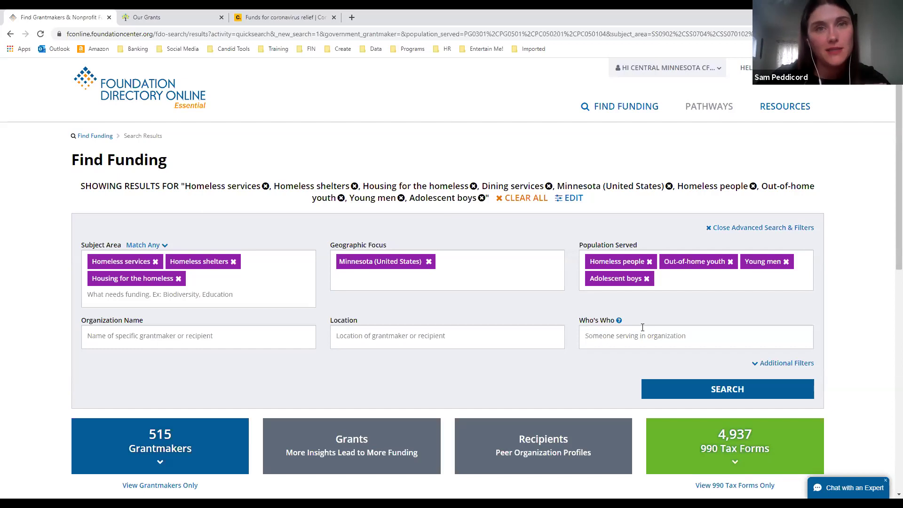
mouse_move(619, 324)
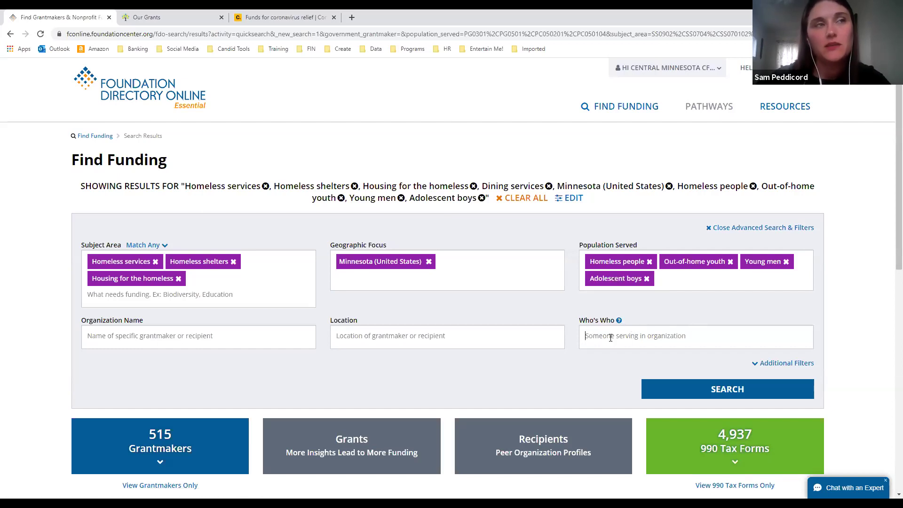
left_click(779, 365)
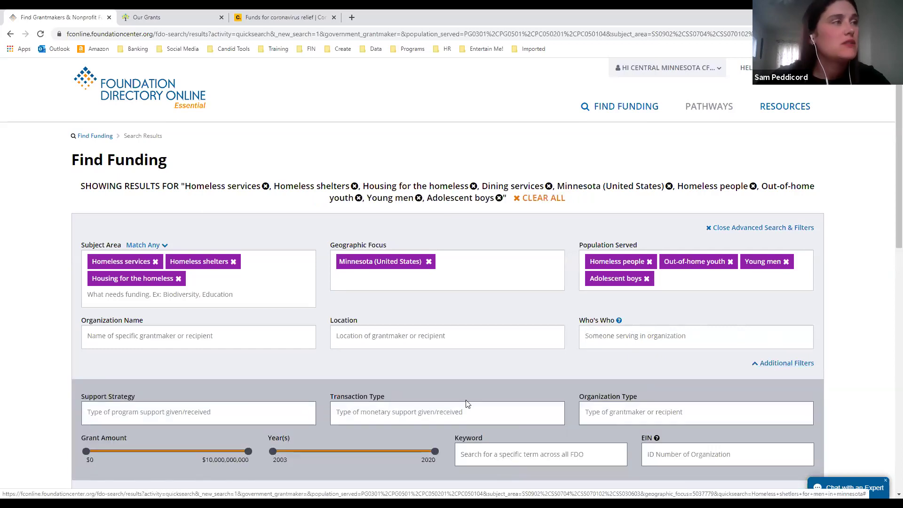
scroll(467, 403, "down", 3)
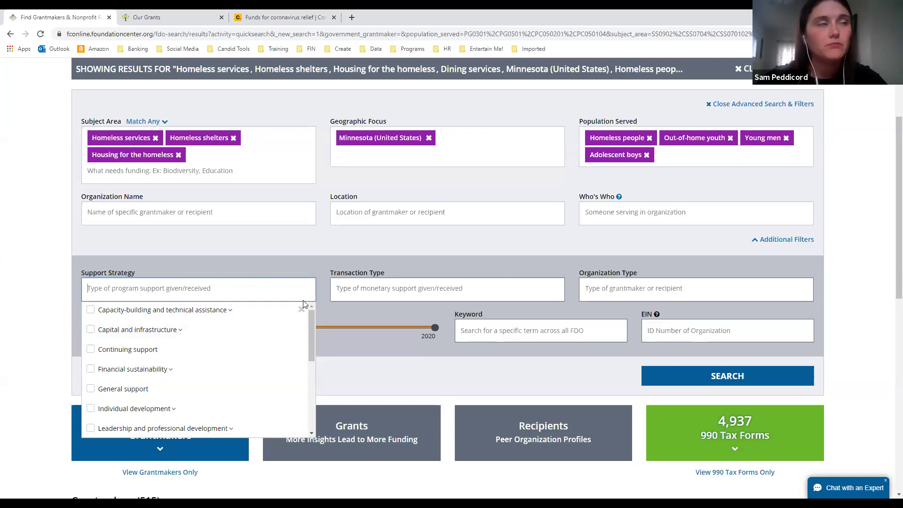
left_click(385, 287)
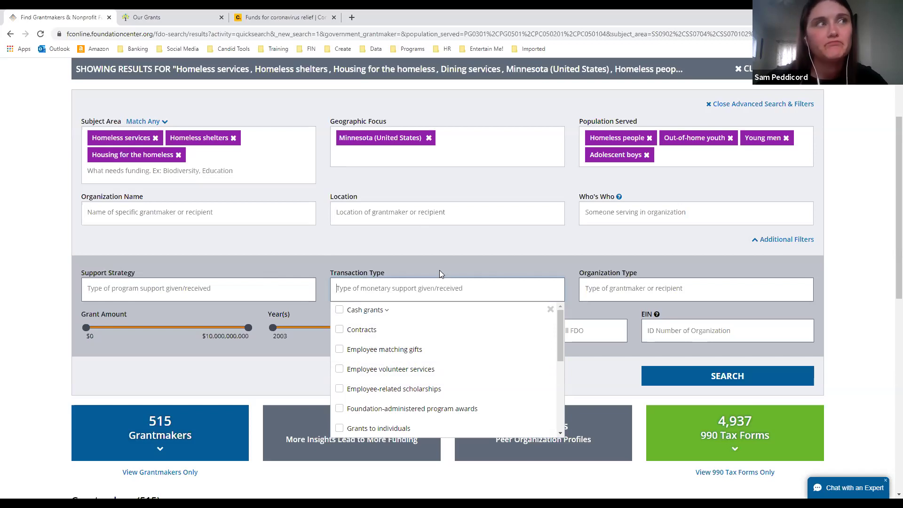
left_click(584, 255)
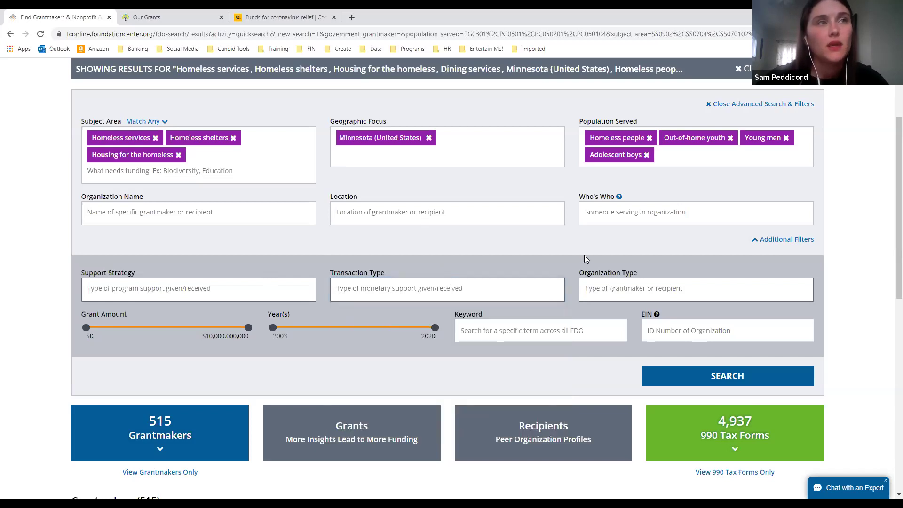
Step: Set the minimum grant amount filter to $5,000
left_click(93, 337)
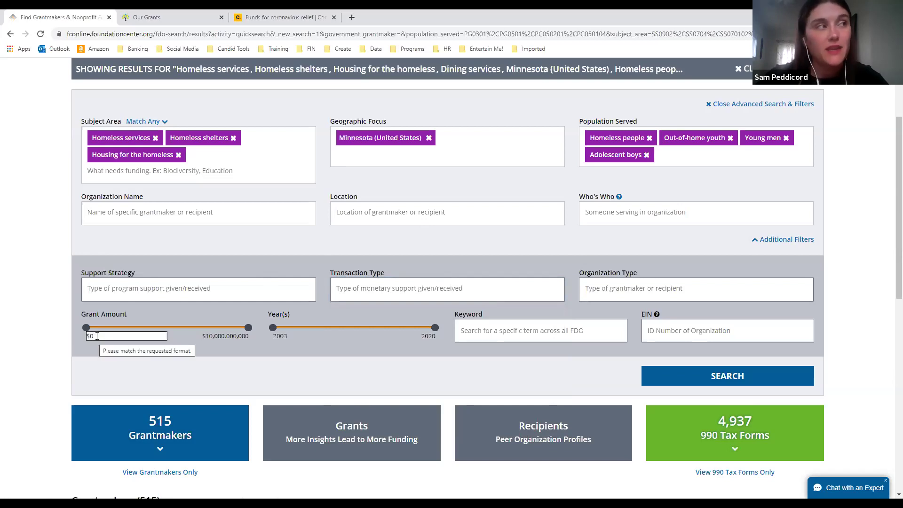
double_click(106, 337)
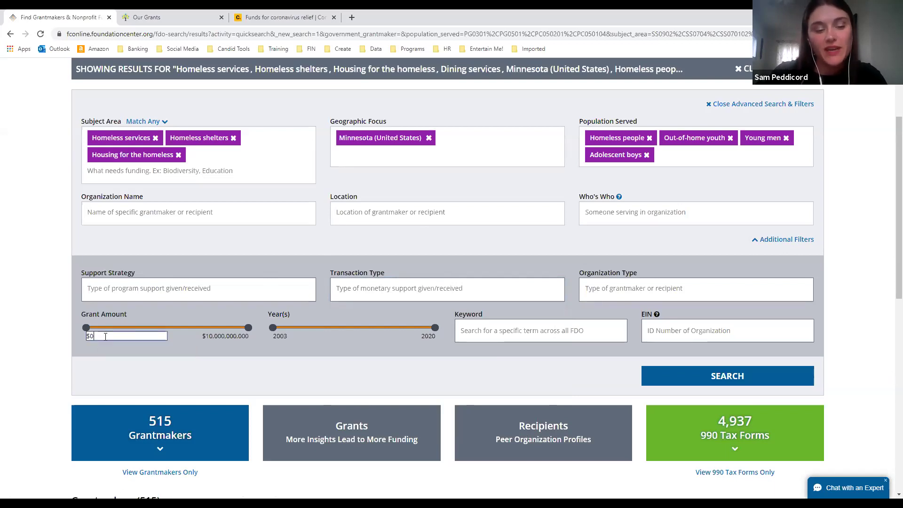
key("BackSpace")
type("5,")
type("00")
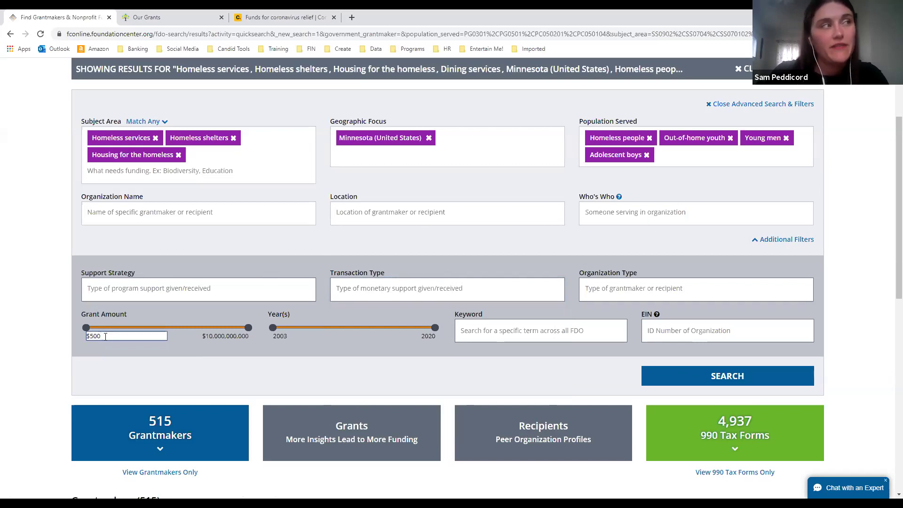
type("0")
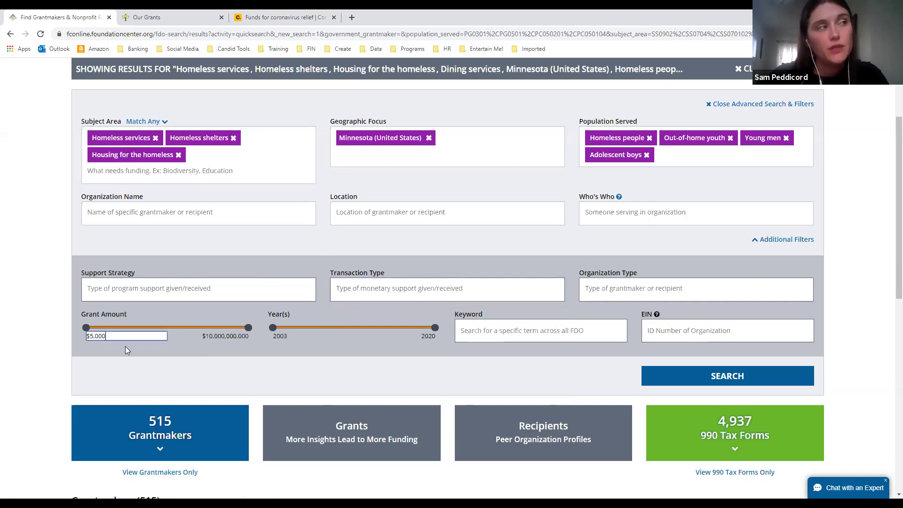
left_click(147, 365)
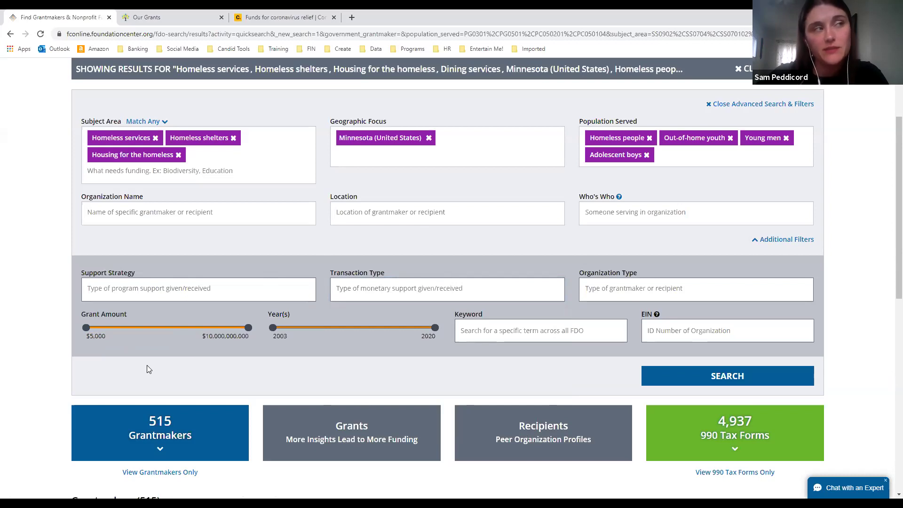
Step: Set the maximum grant amount filter to $100,000
left_click(227, 336)
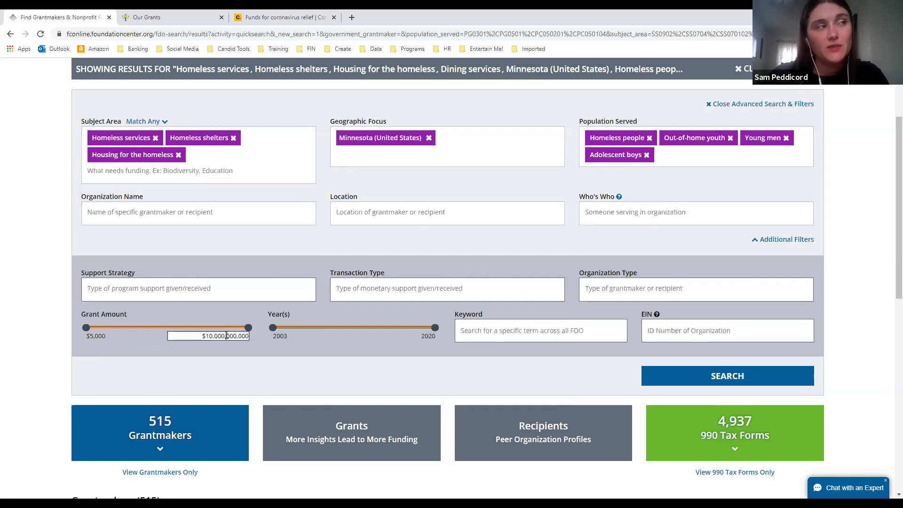
left_click_drag(237, 336, 262, 339)
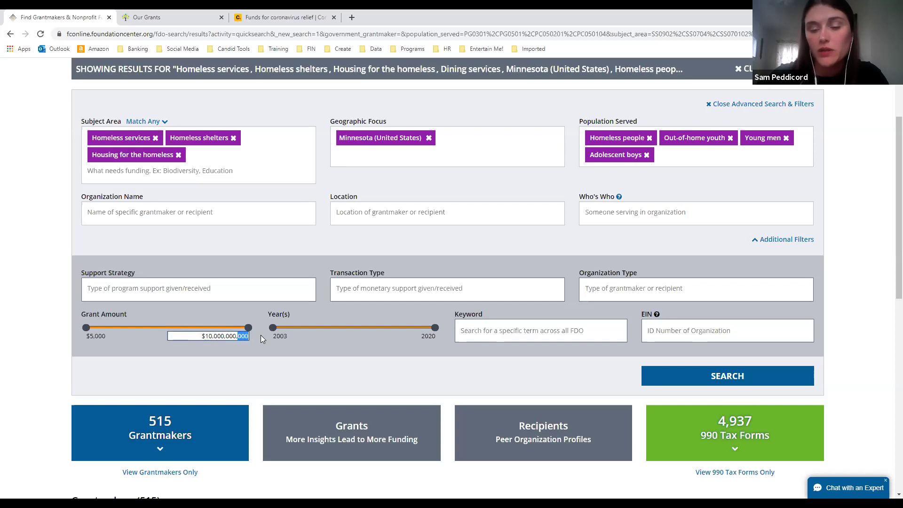
key("BackSpace")
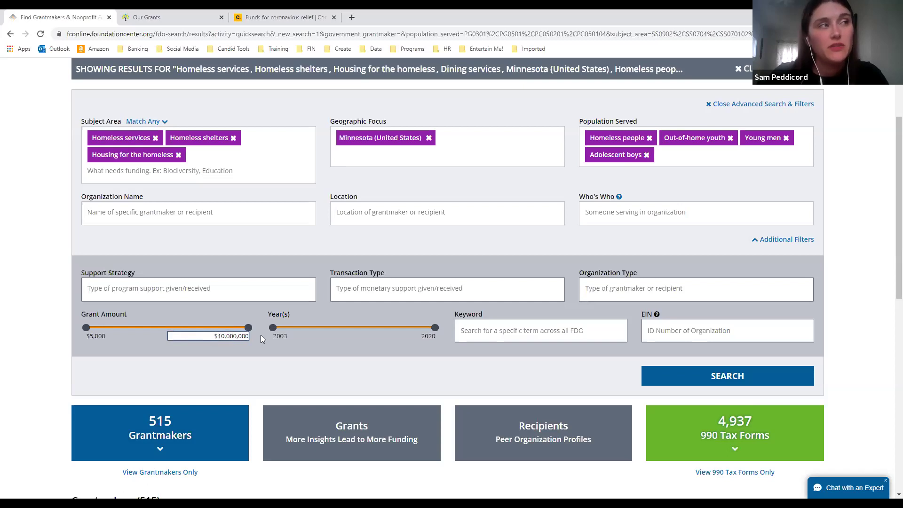
key("BackSpace")
key("BackSpace")
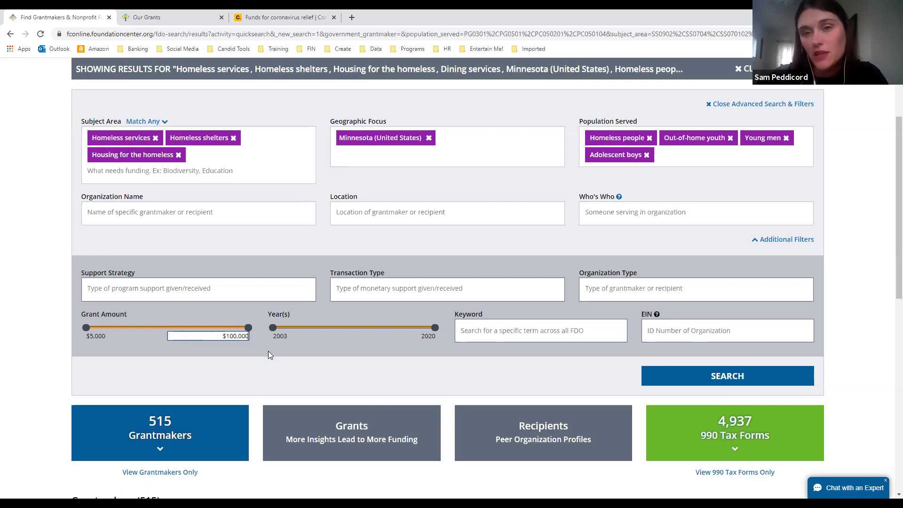
left_click(370, 358)
Step: Set the start of the year range filter to 2010
left_click(299, 335)
key("BackSpace")
key("BackSpace")
key("BackSpace")
key("BackSpace")
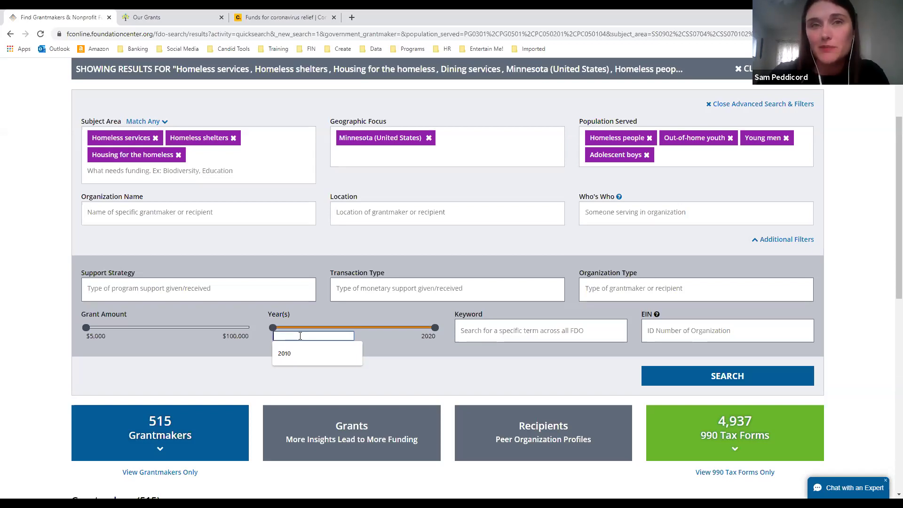
type("20")
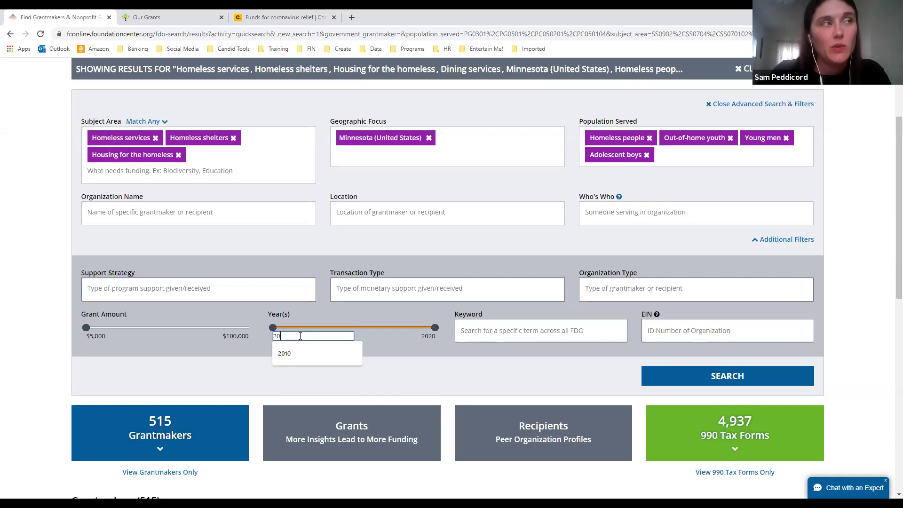
type("1")
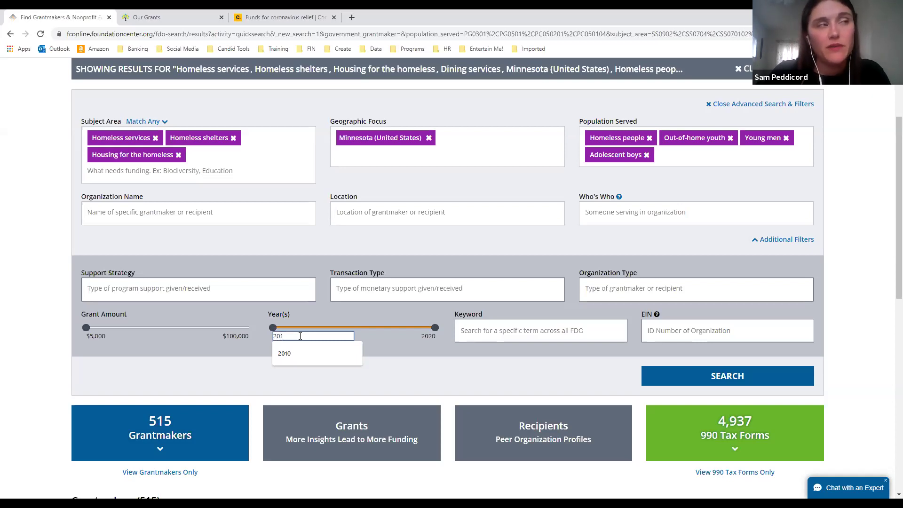
type("0")
key("Return")
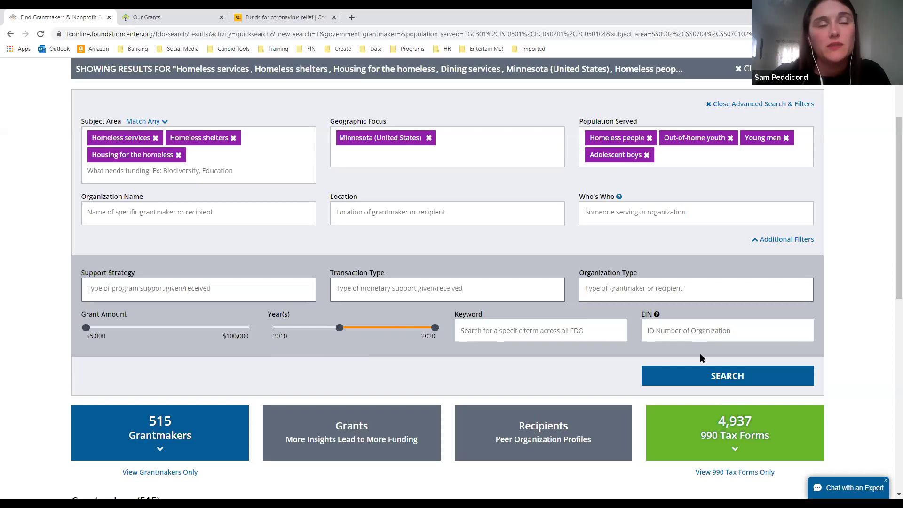
Step: Run the funding search with the grant amount and year filters and review the list of matching grantmakers
left_click(730, 376)
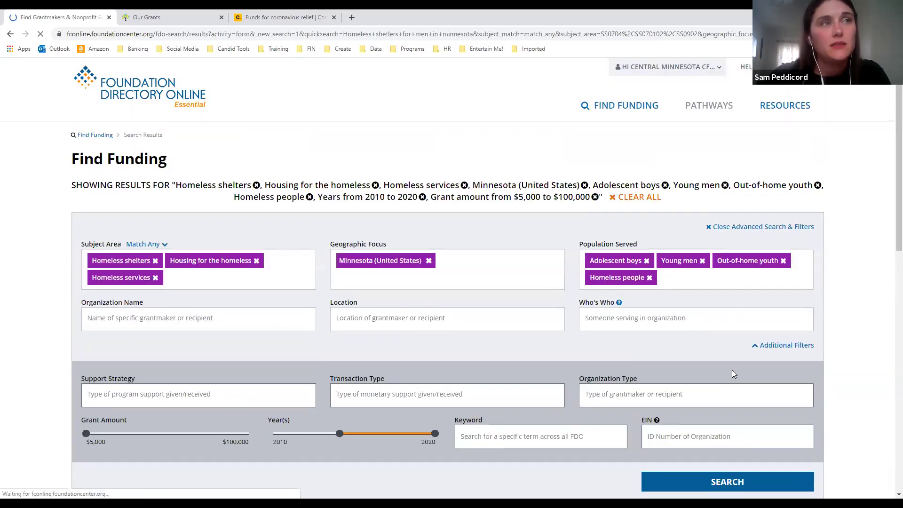
scroll(732, 370, "down", 4)
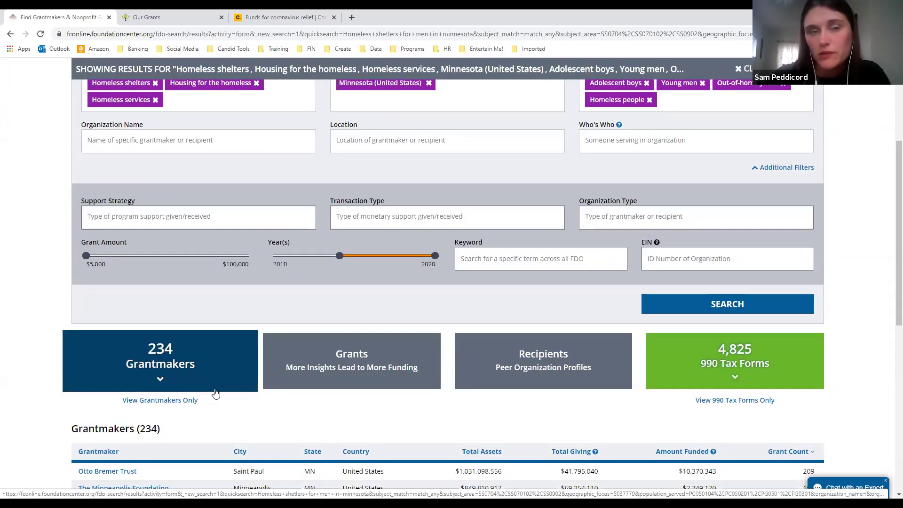
scroll(215, 393, "down", 1)
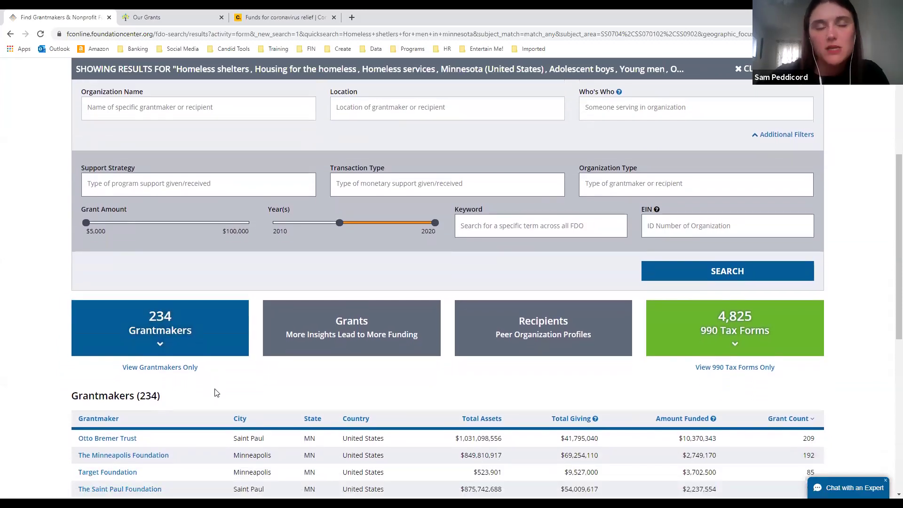
scroll(231, 391, "down", 1)
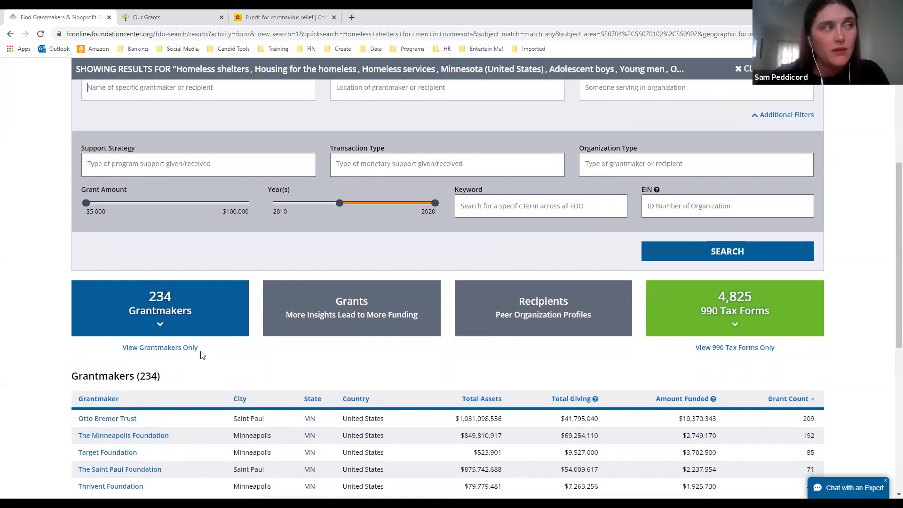
scroll(201, 354, "down", 2)
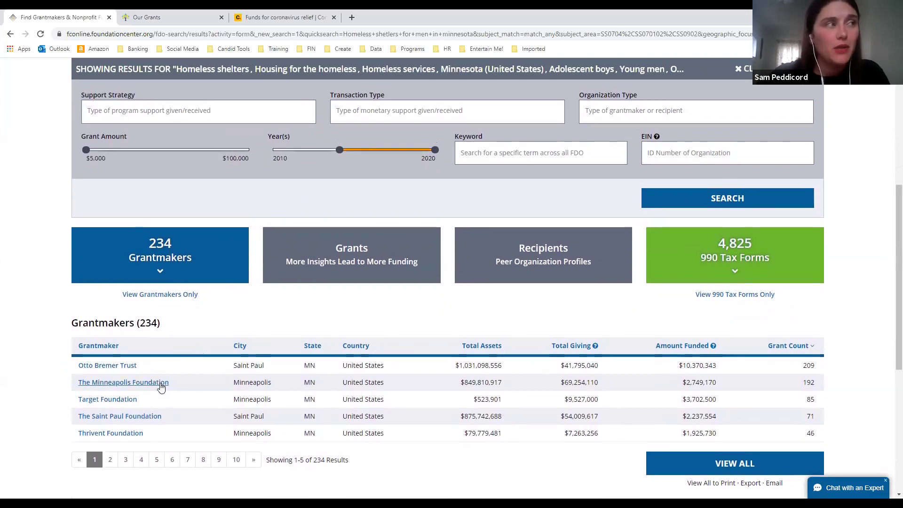
mouse_move(161, 386)
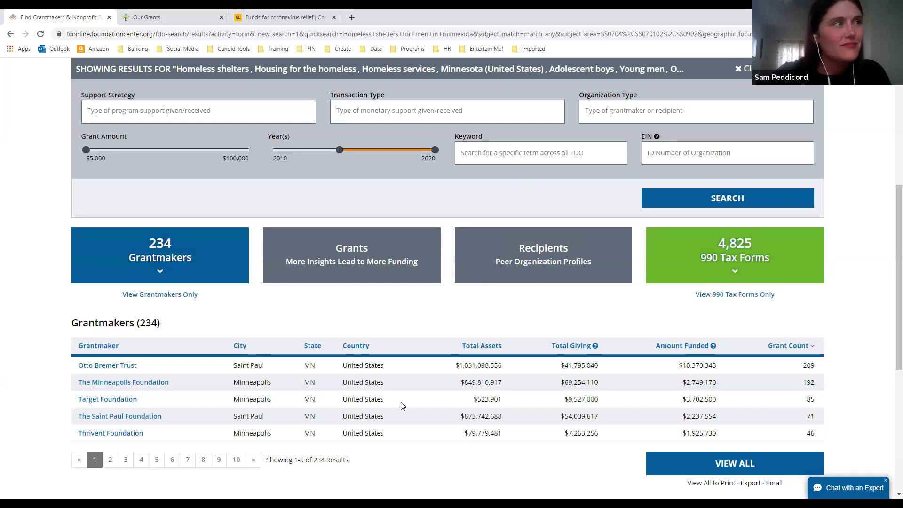
Step: Open the grantmaker profile of The Minneapolis Foundation from the results and end the guided tour
left_click_drag(128, 384, 127, 387)
mouse_move(127, 388)
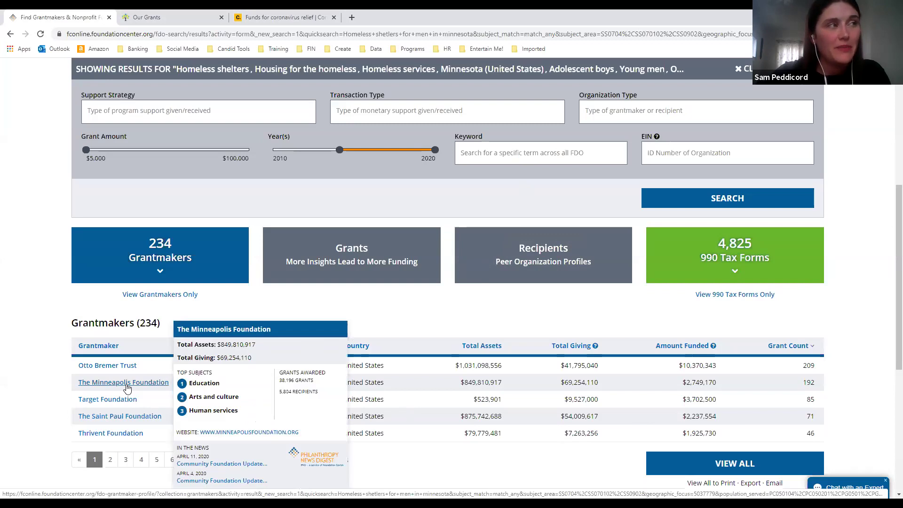
left_click(127, 387)
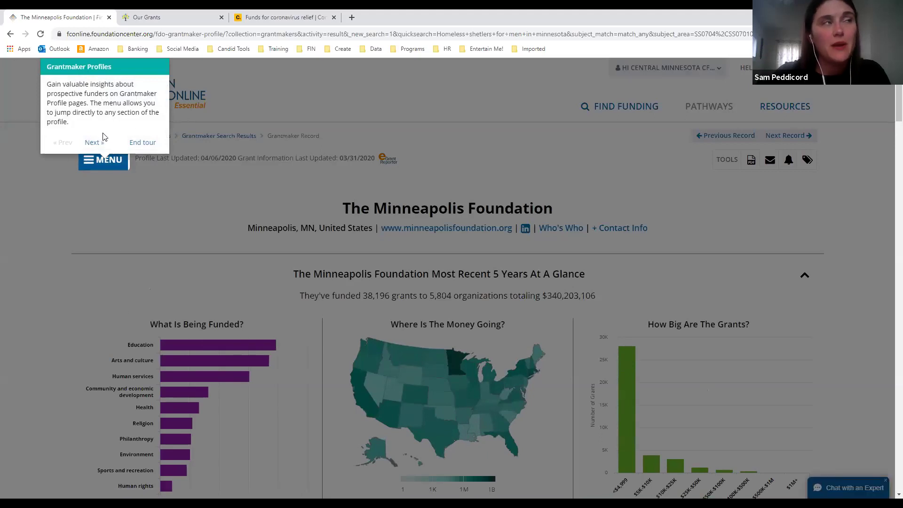
left_click(143, 143)
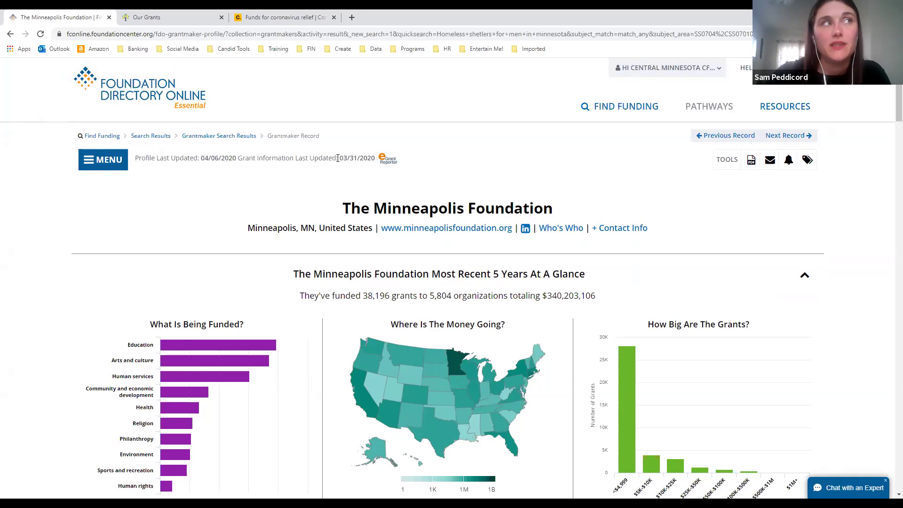
Step: Examine the profile's grant information update date and its five-year charts of funded subjects, states and grant sizes
left_click_drag(342, 157, 376, 159)
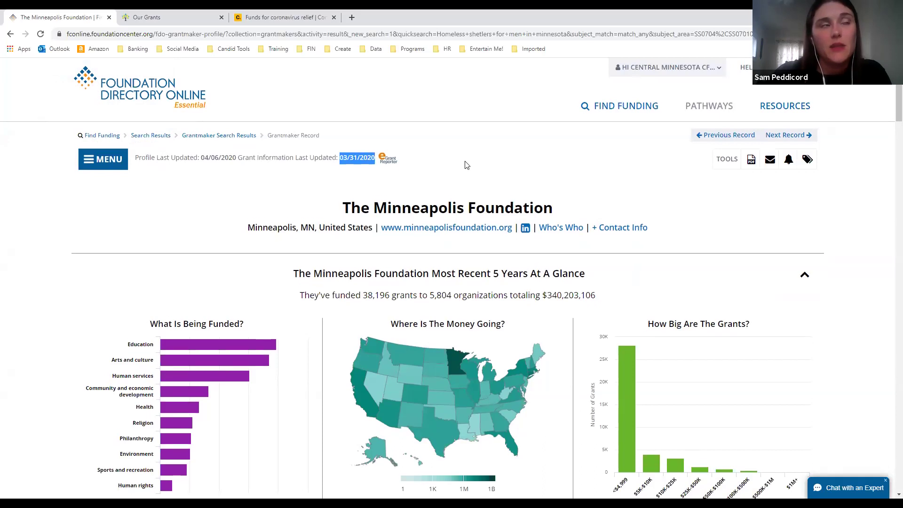
scroll(465, 165, "down", 1)
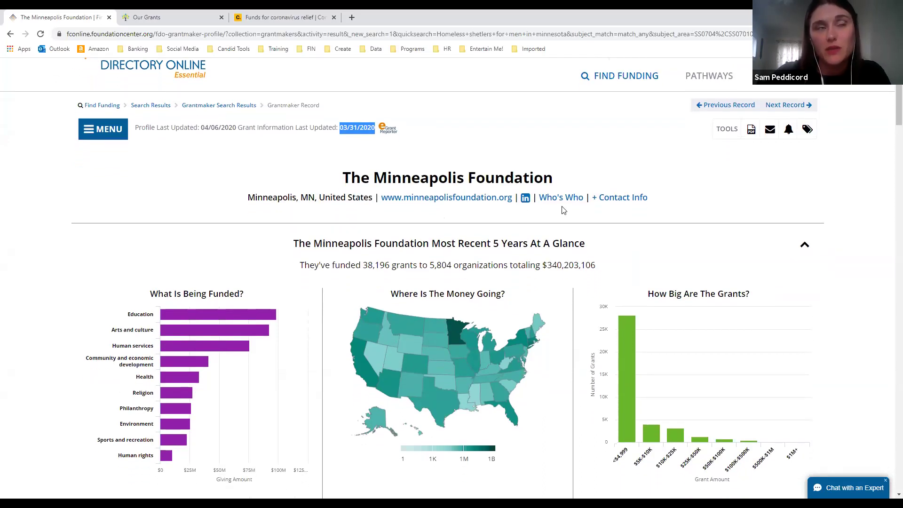
scroll(637, 225, "down", 3)
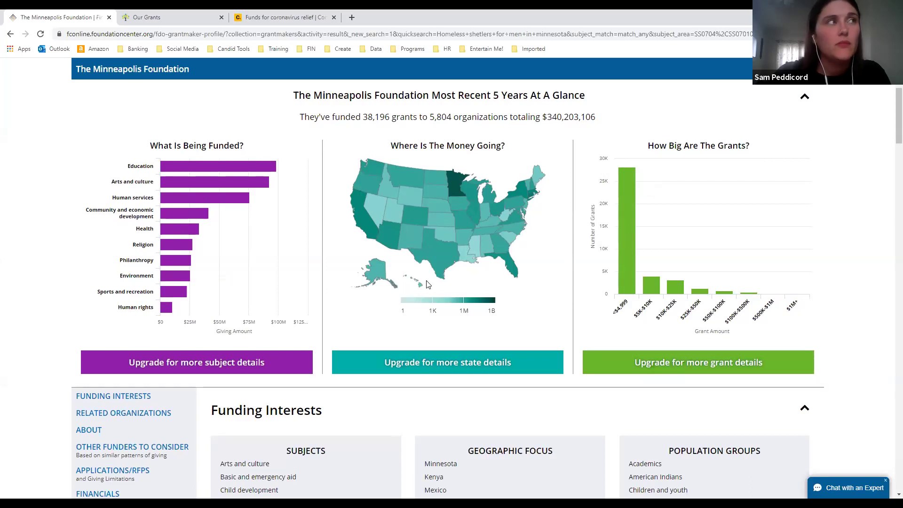
mouse_move(222, 175)
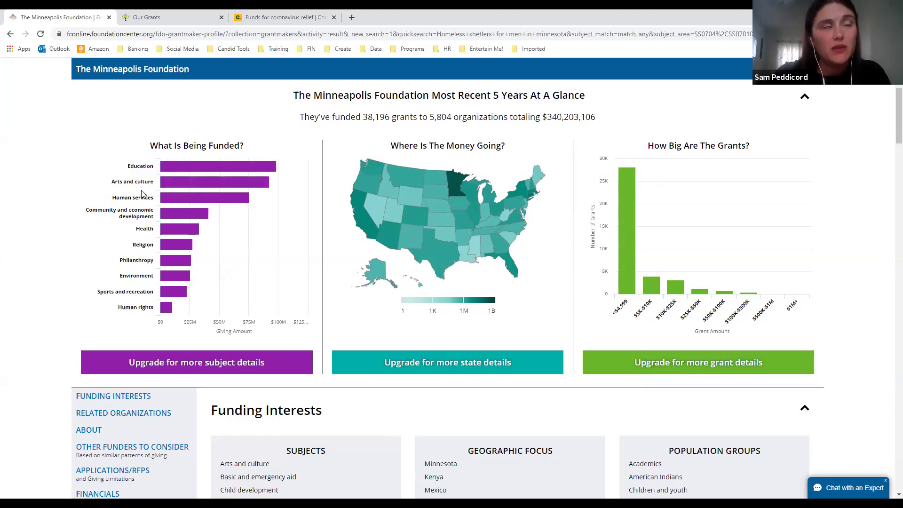
mouse_move(454, 188)
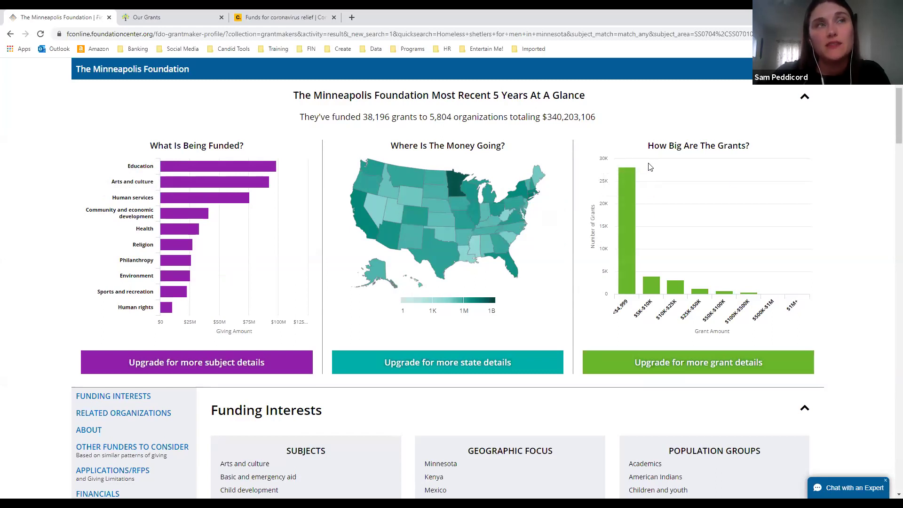
mouse_move(625, 179)
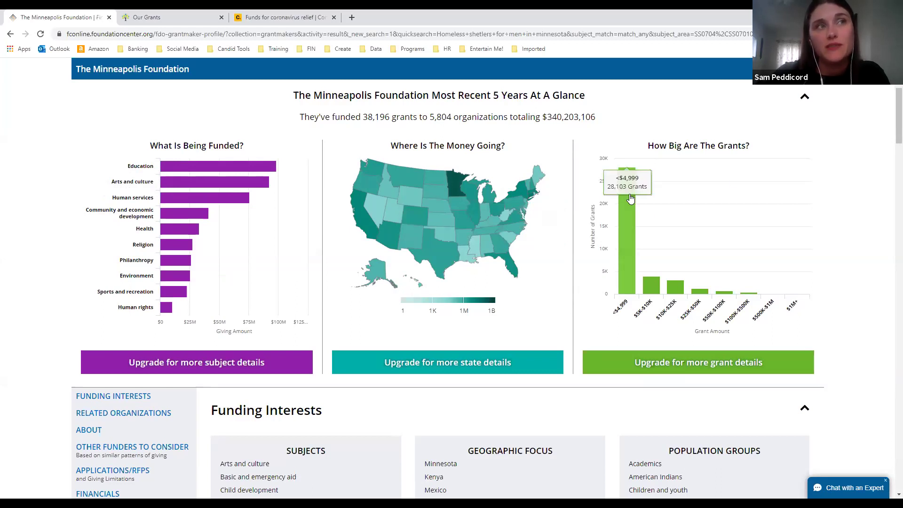